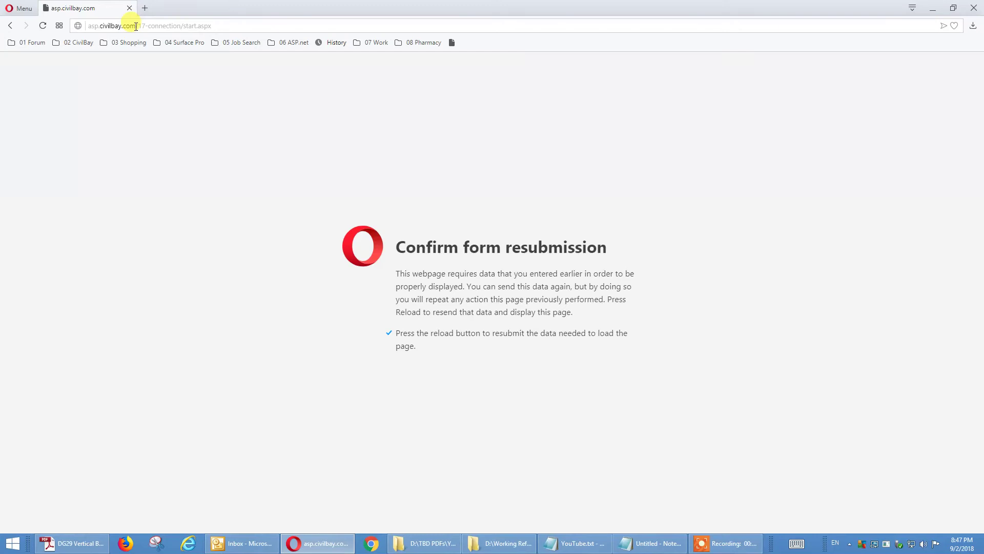
Load asp.civilbay.com/connect in Opera using the address bar suggestion.
left_click(136, 26)
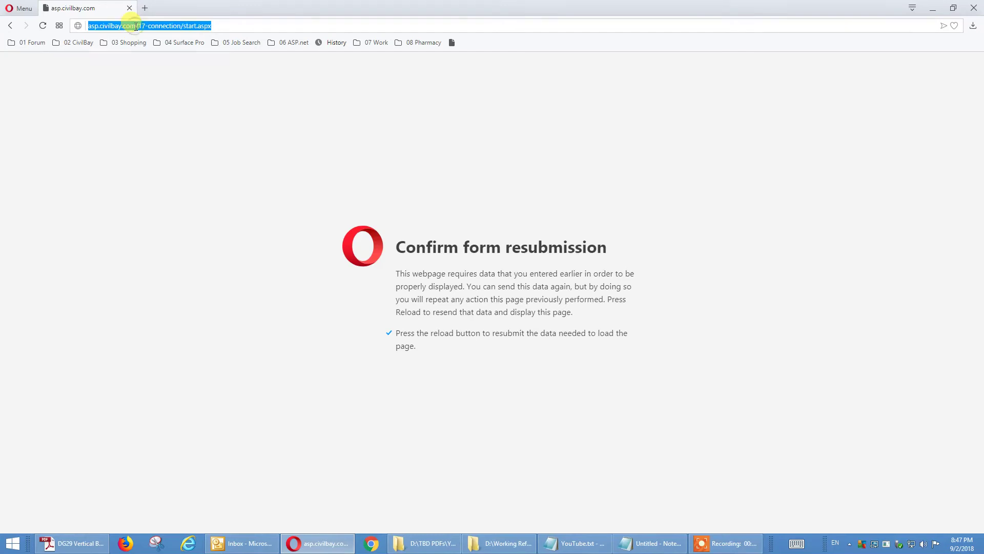
type("as")
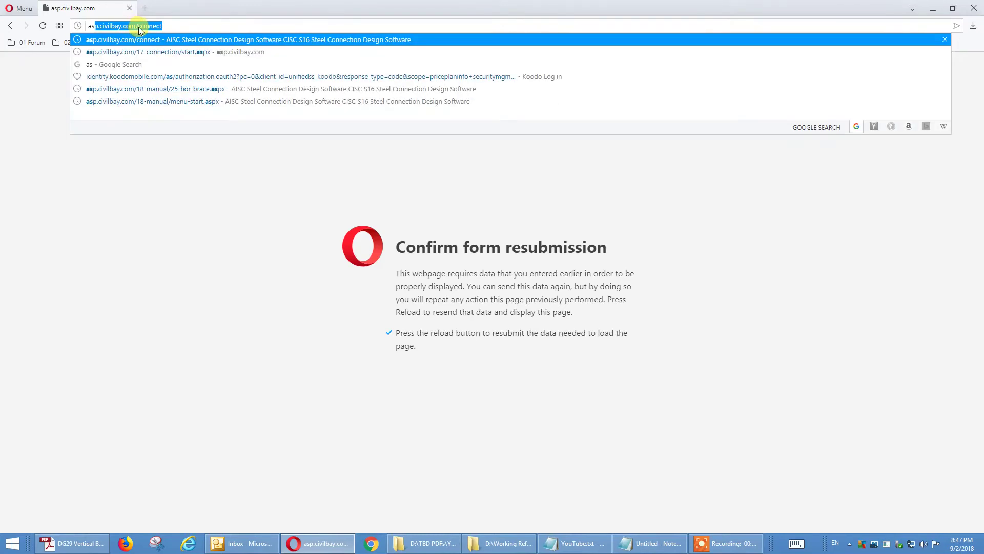
left_click(178, 28)
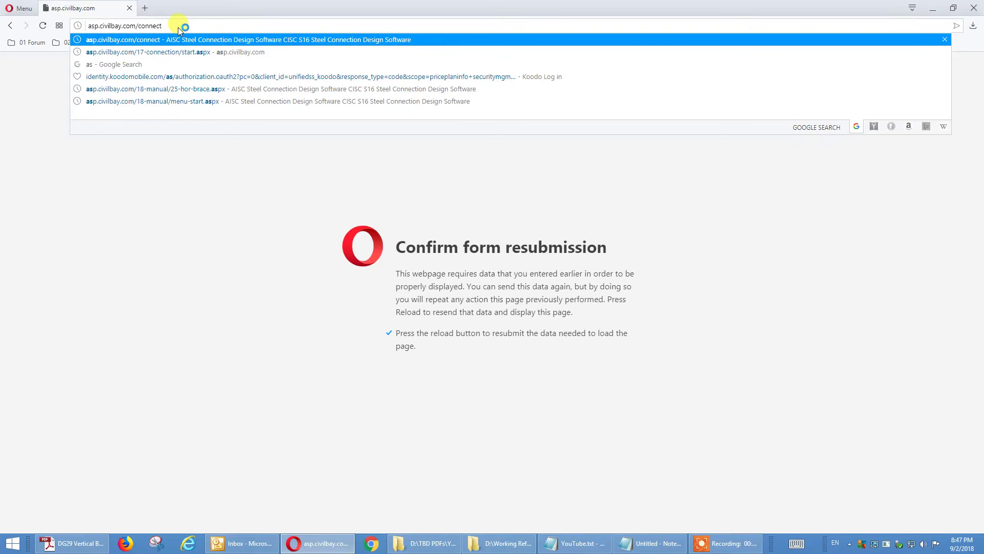
key("Return")
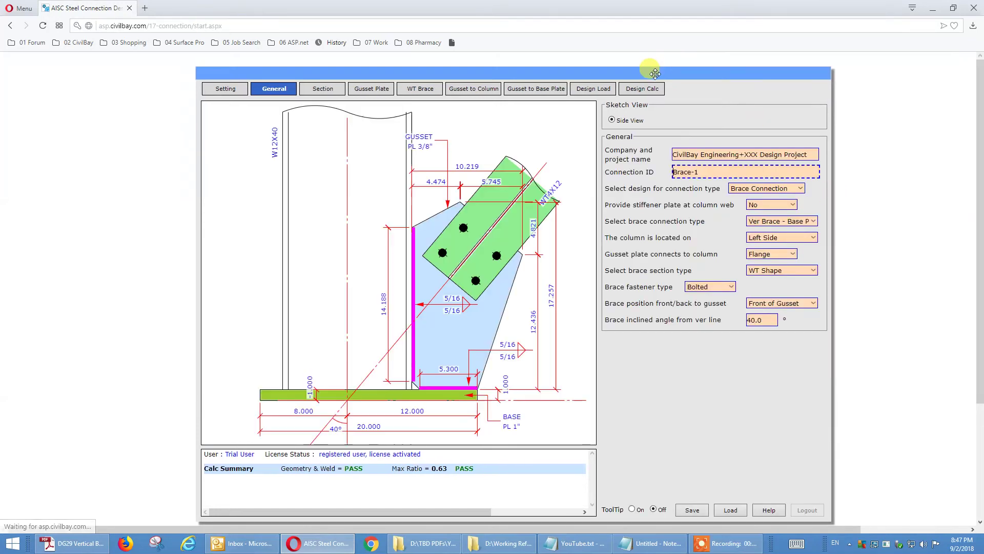
Switch the General tab's brace connection type to Knee Brace.
left_click_drag(655, 73, 654, 68)
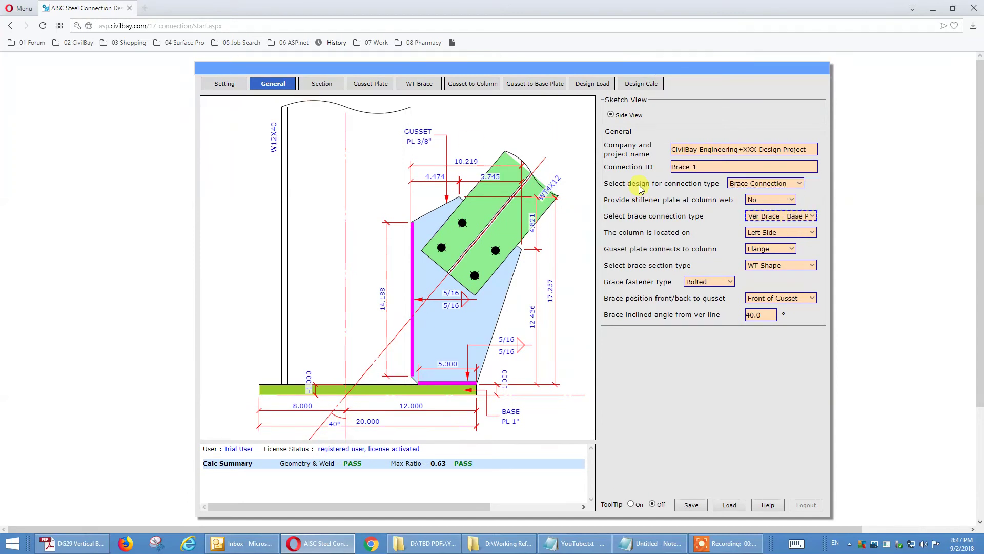
left_click(809, 218)
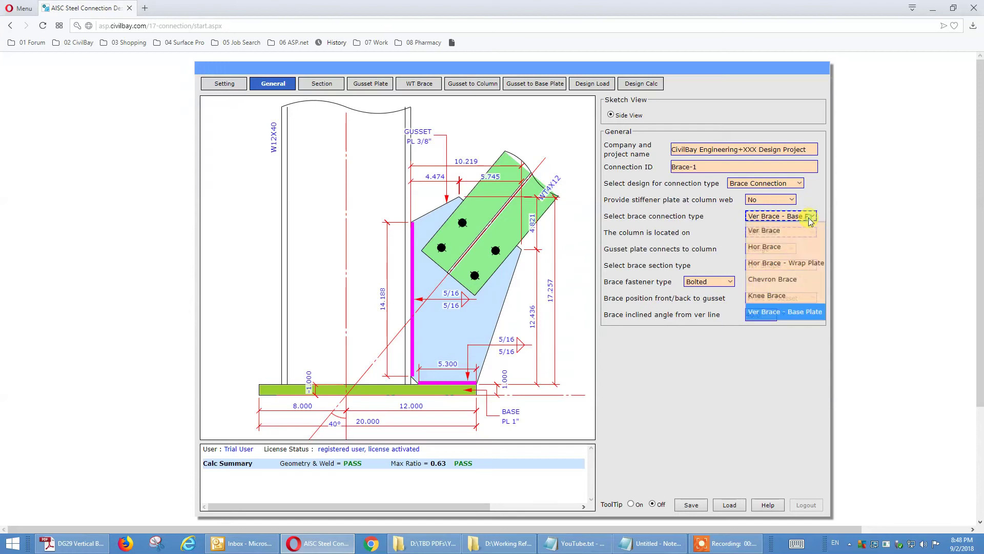
left_click(792, 295)
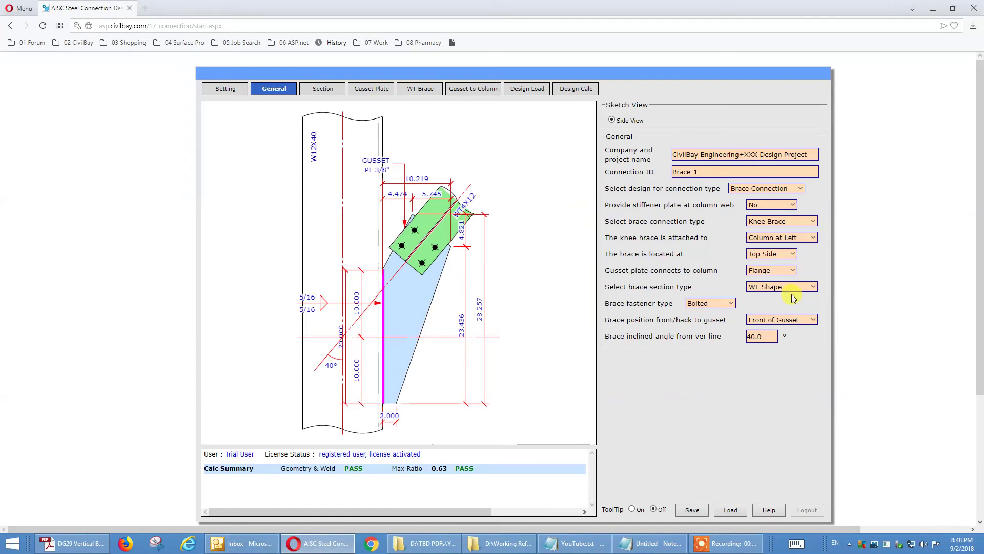
Change the brace inclined angle from vertical from 40.0 to 45.0 degrees.
left_click(794, 299)
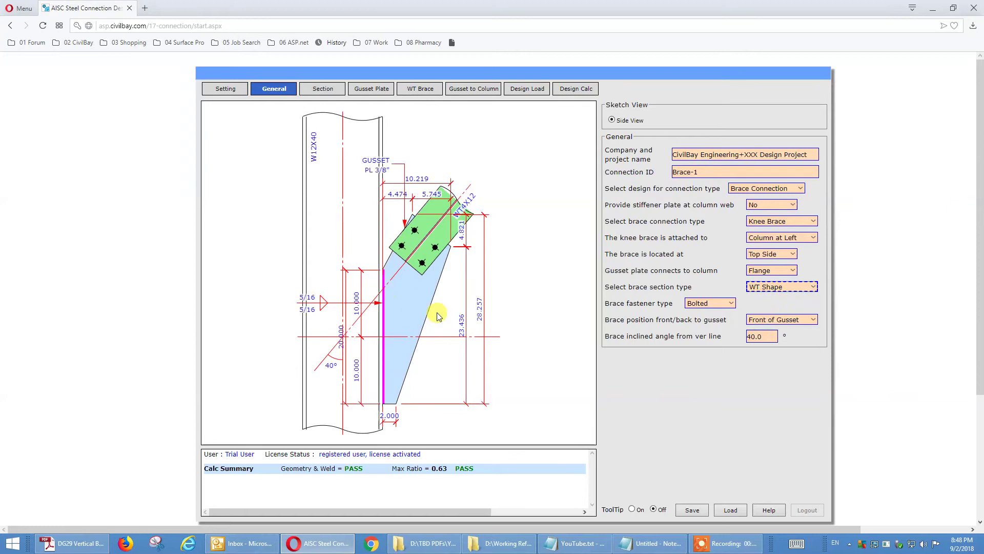
left_click(766, 335)
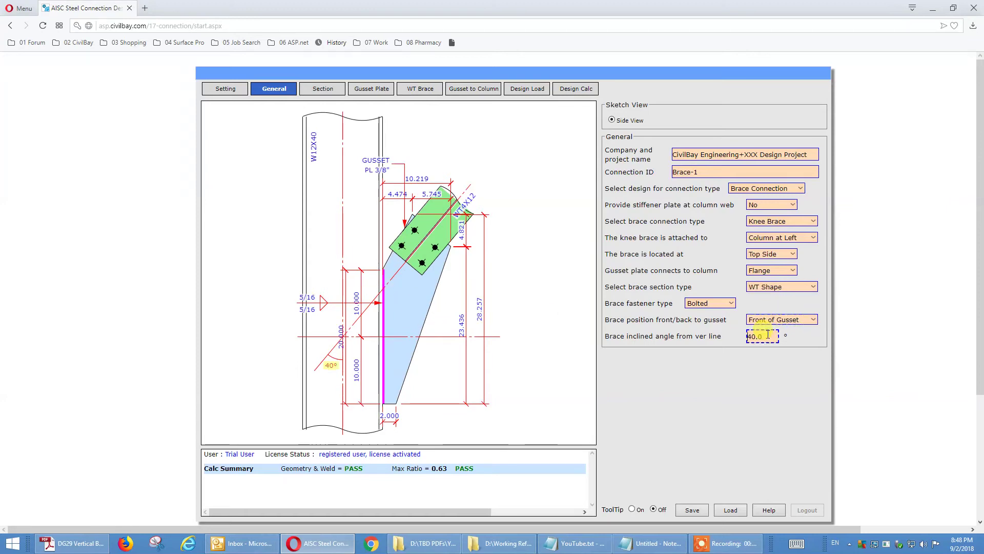
key("Return")
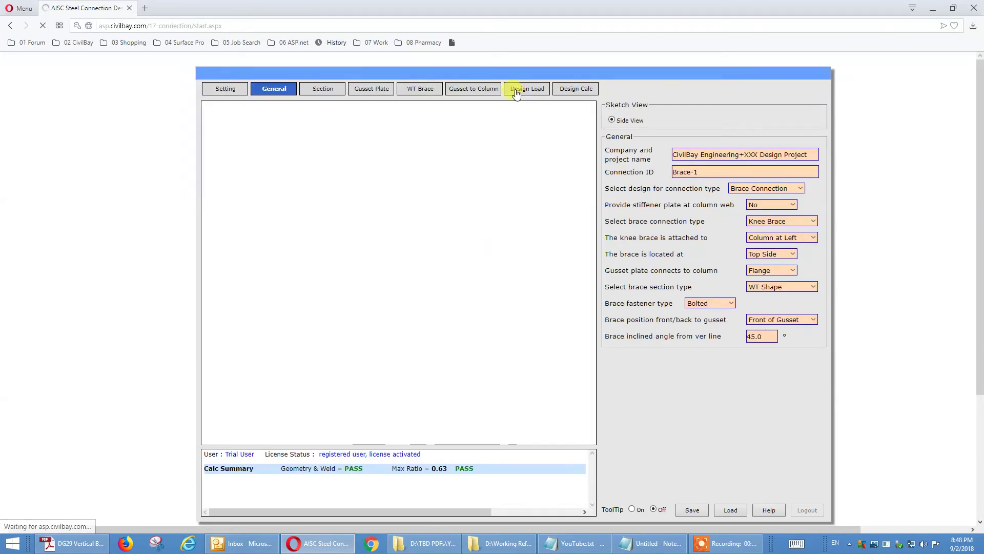
left_click(464, 92)
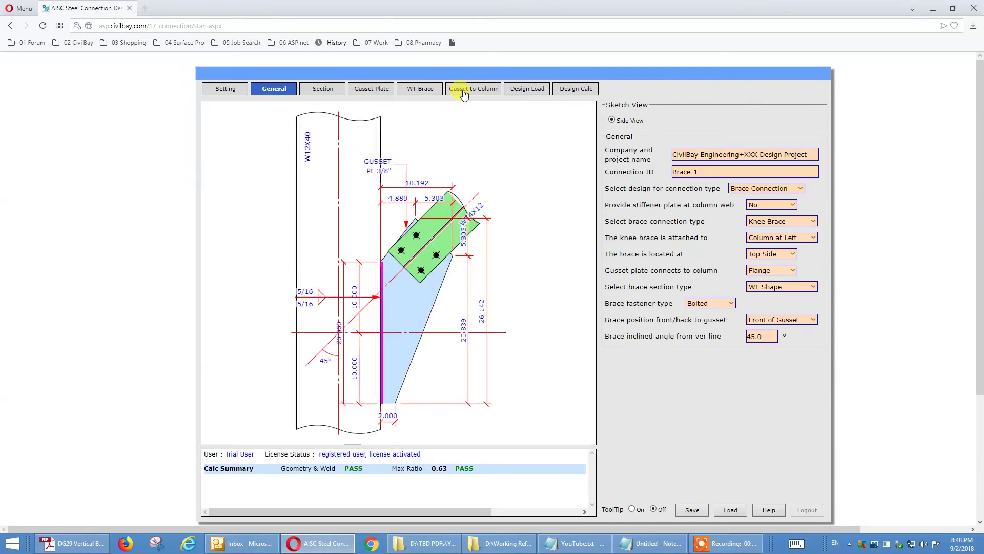
On the Gusset to Column tab, set weld length L1 to 14.000 in and L2 to 5.000 in.
left_click(464, 91)
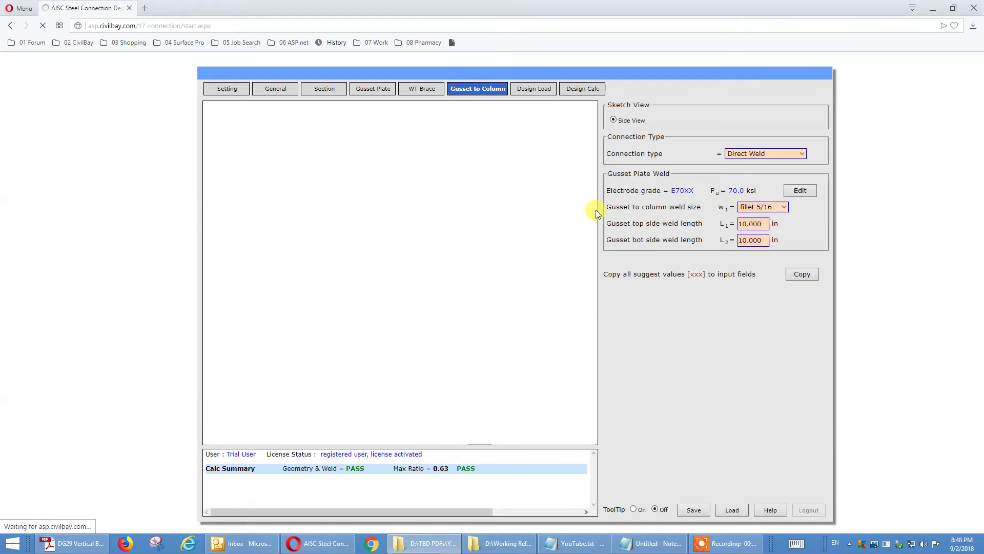
scroll(624, 65, "down", 1)
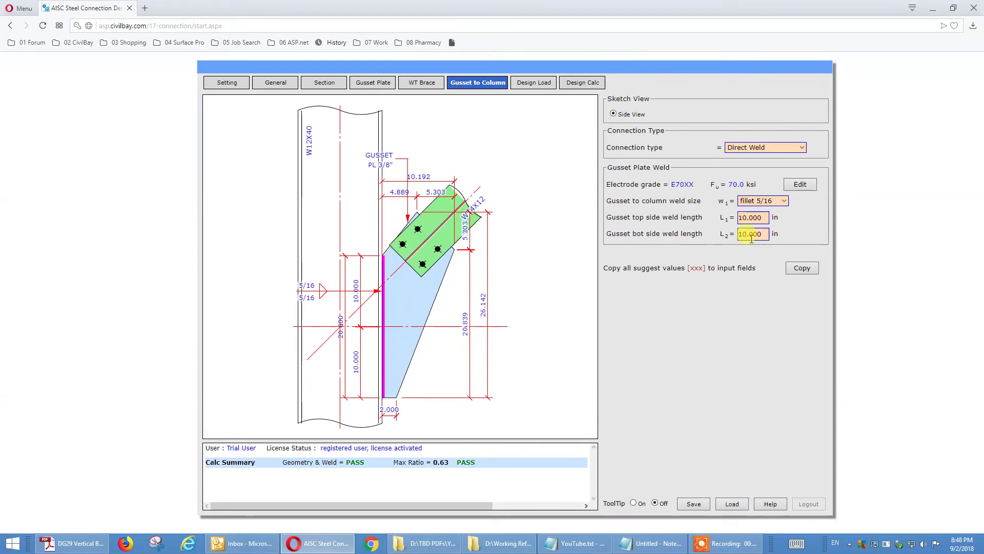
left_click(753, 217)
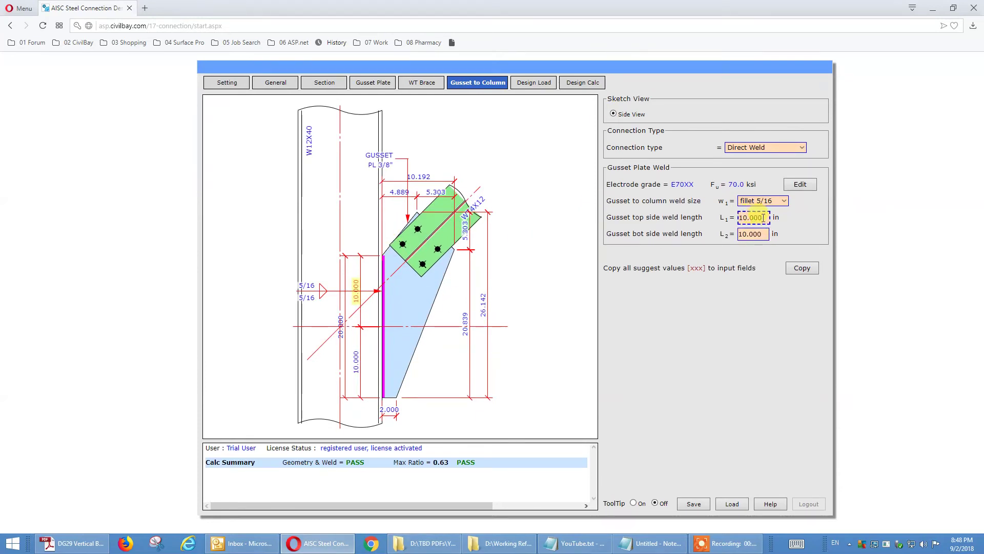
left_click_drag(764, 217, 704, 215)
left_click(703, 214)
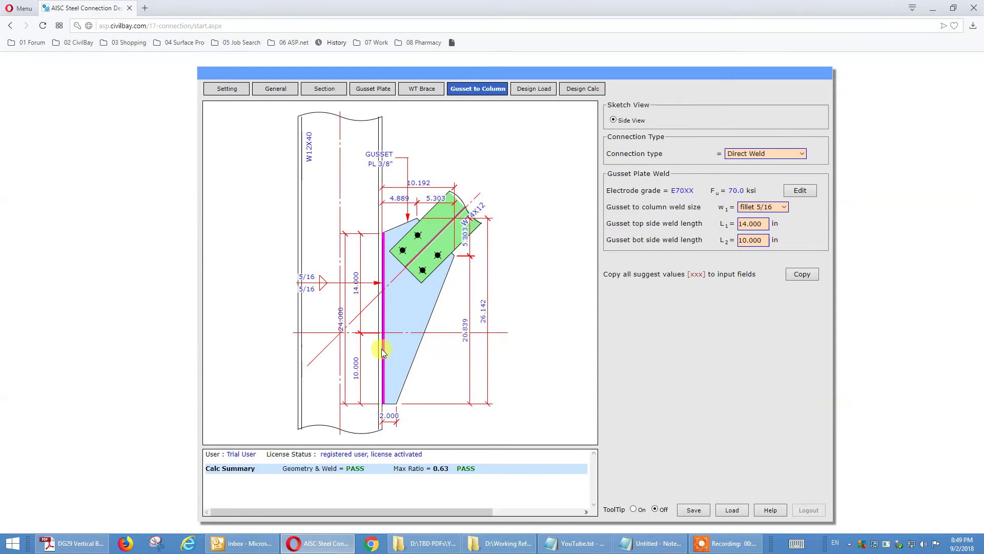
left_click(757, 239)
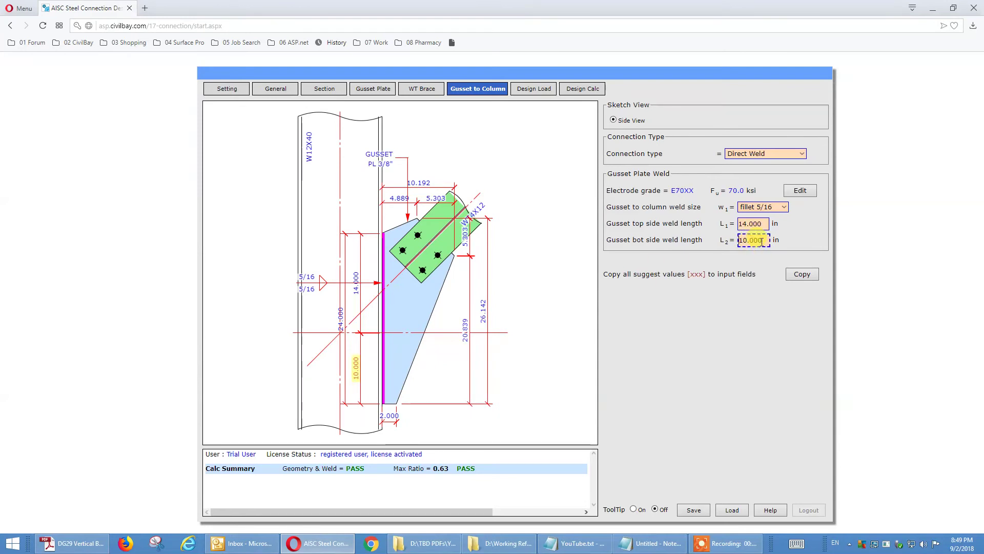
left_click_drag(763, 240, 699, 244)
type("5.000")
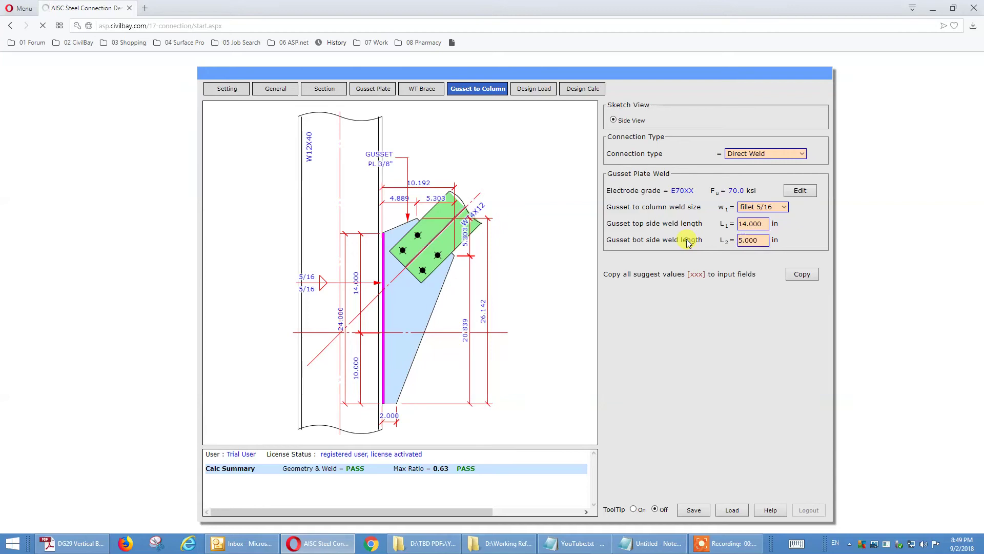
key("Return")
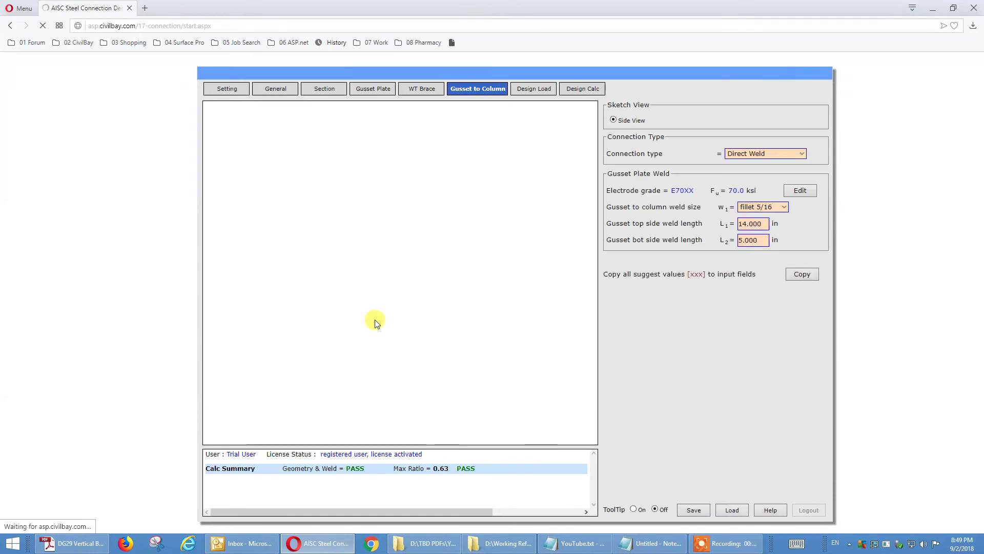
Set 'The knee brace is attached to' to Beam at Top on the General tab.
left_click(273, 90)
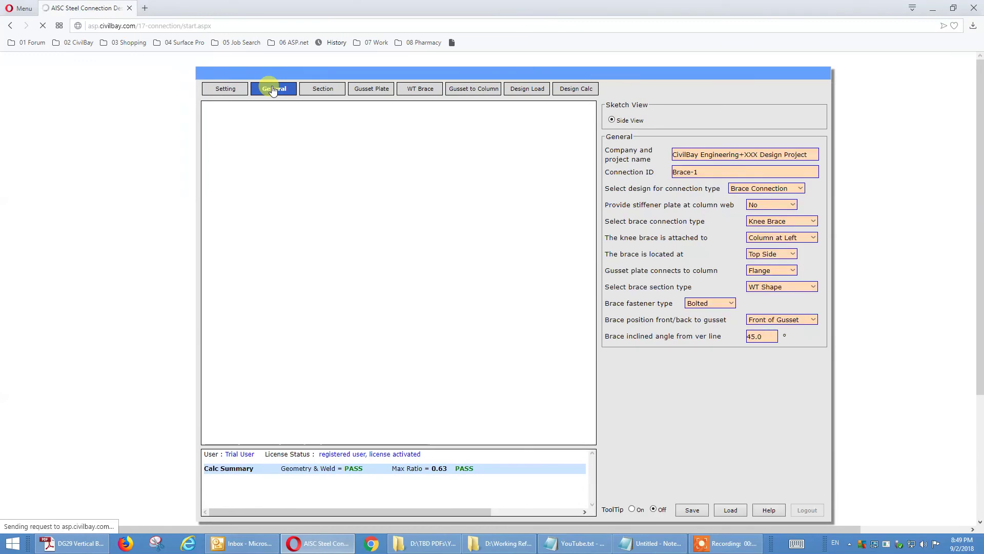
left_click(800, 241)
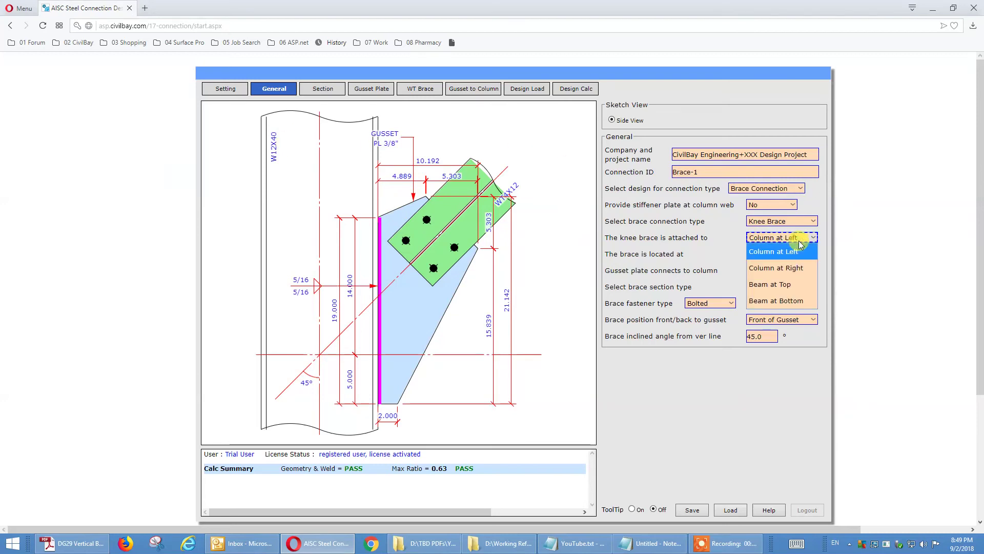
left_click(797, 284)
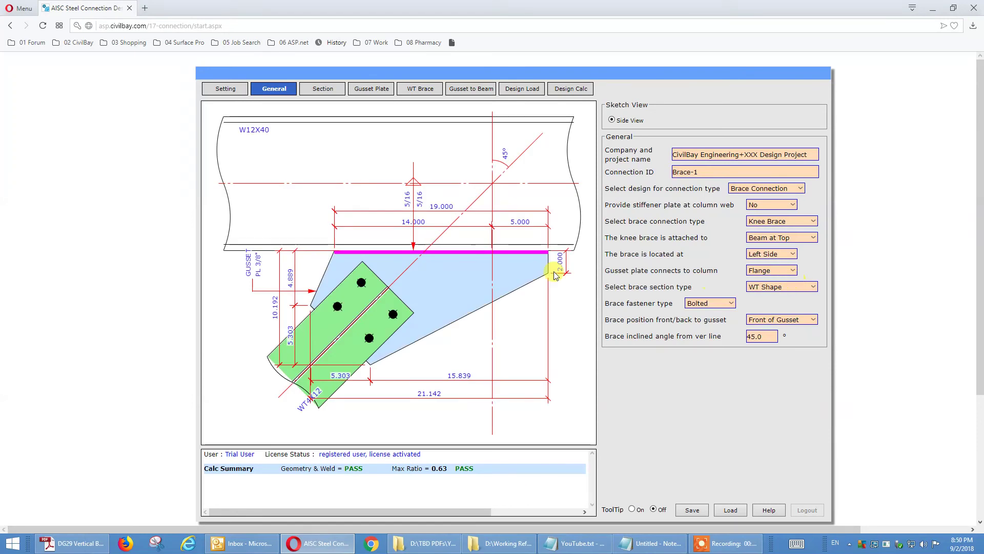
Set 'The brace is located at' to Right Side.
left_click(781, 260)
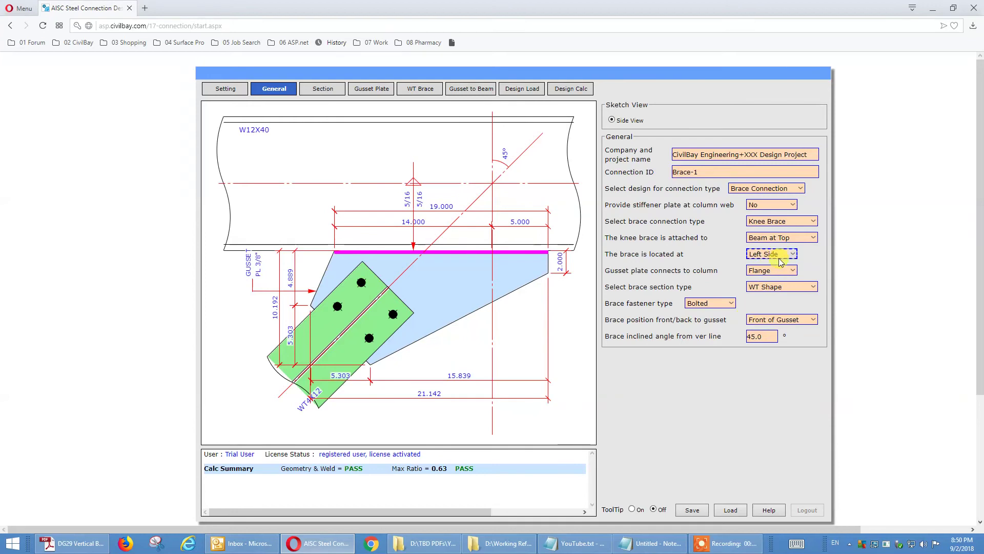
left_click(783, 257)
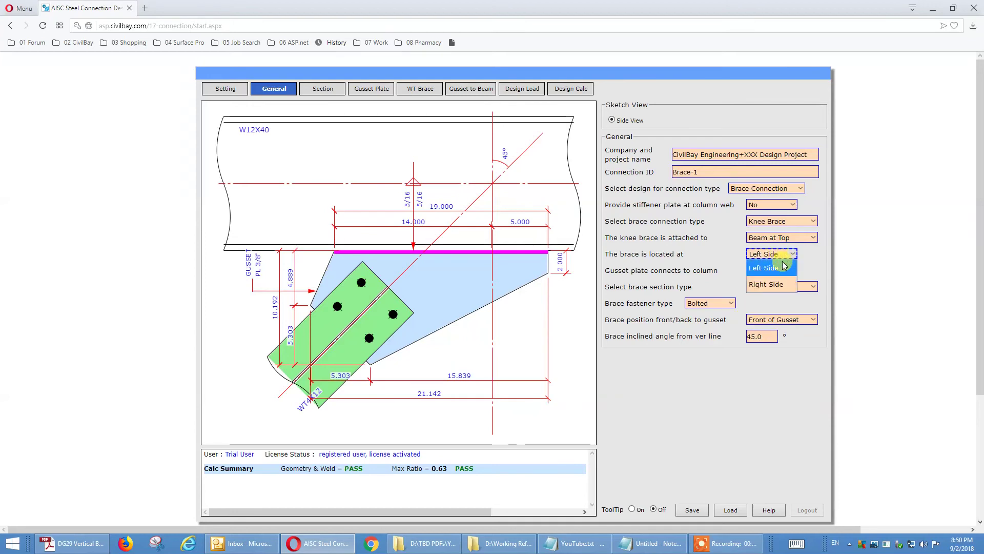
left_click(778, 285)
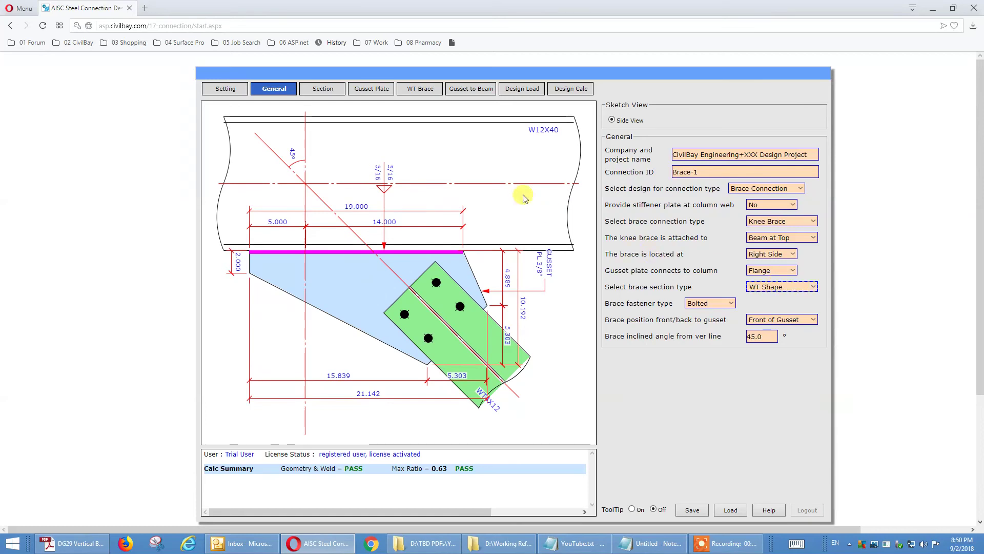
Show the W12X40 beam section properties: A992, Fy 50 ksi, Fu 65 ksi.
left_click(760, 146)
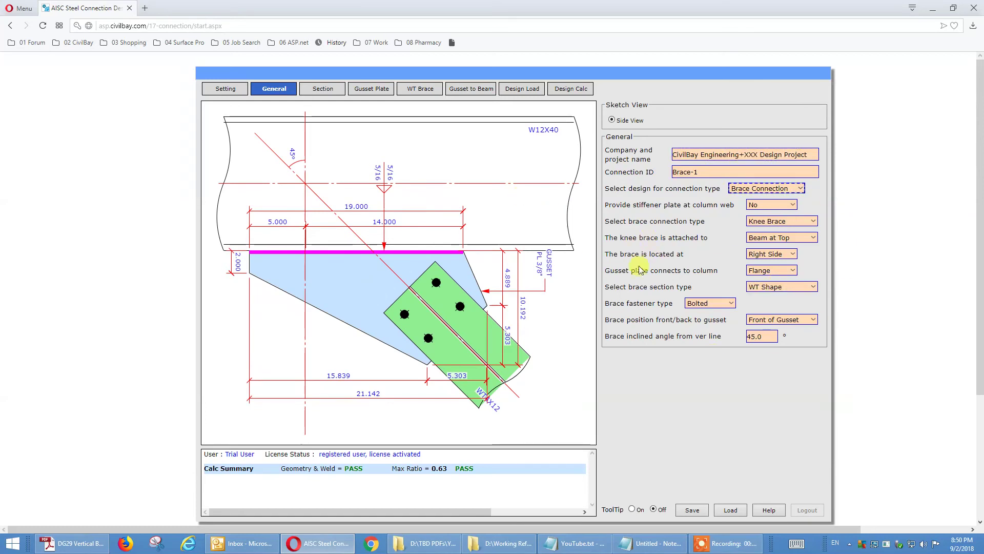
left_click(751, 336)
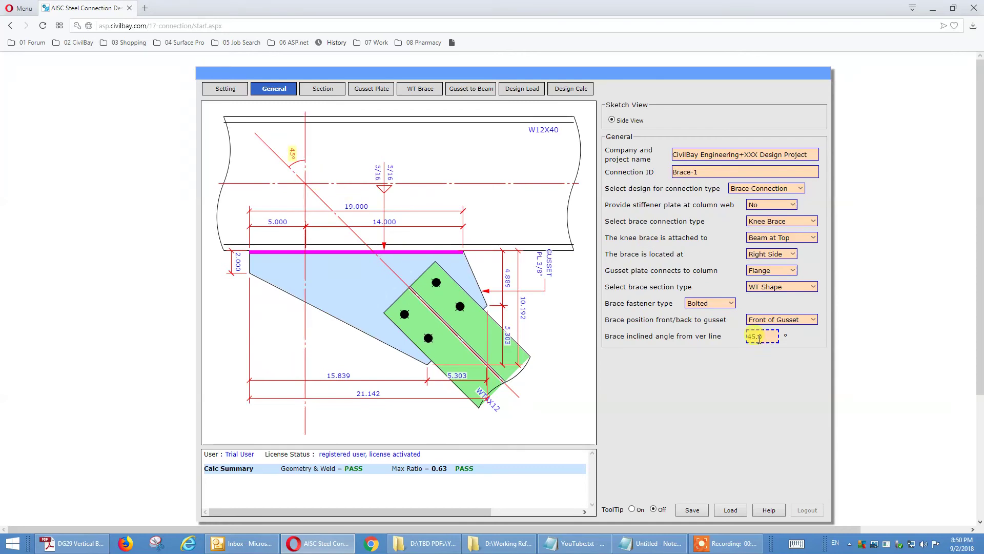
left_click(613, 335)
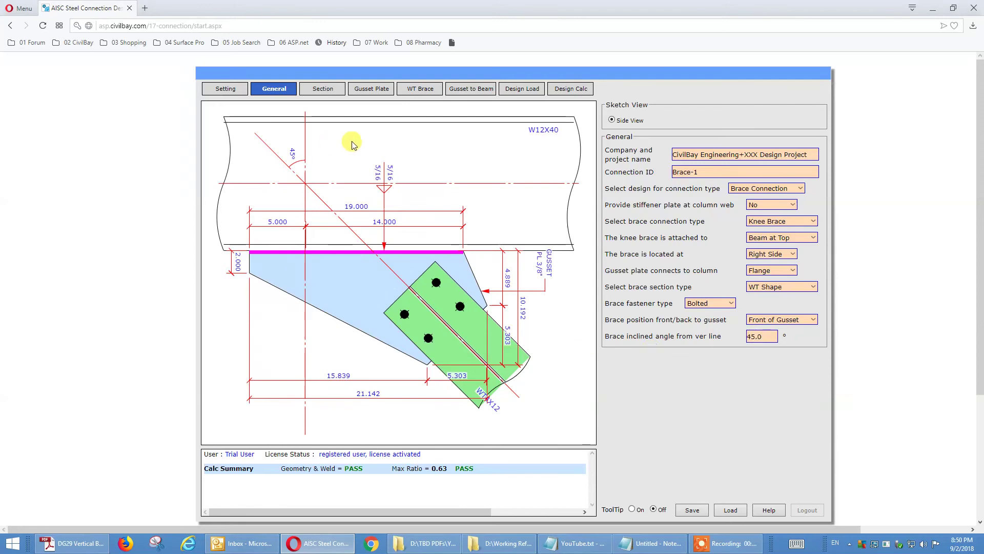
left_click(322, 91)
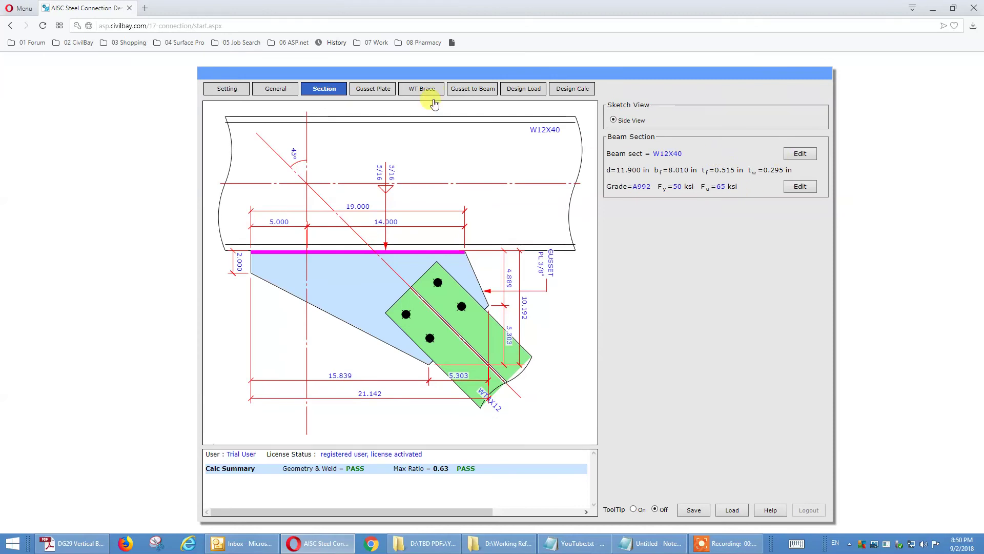
Review the gusset plate inputs: 1.000 in clearance, 0.500 in edge extensions, 2.000 in end extension, 0.375 in thickness.
left_click(384, 91)
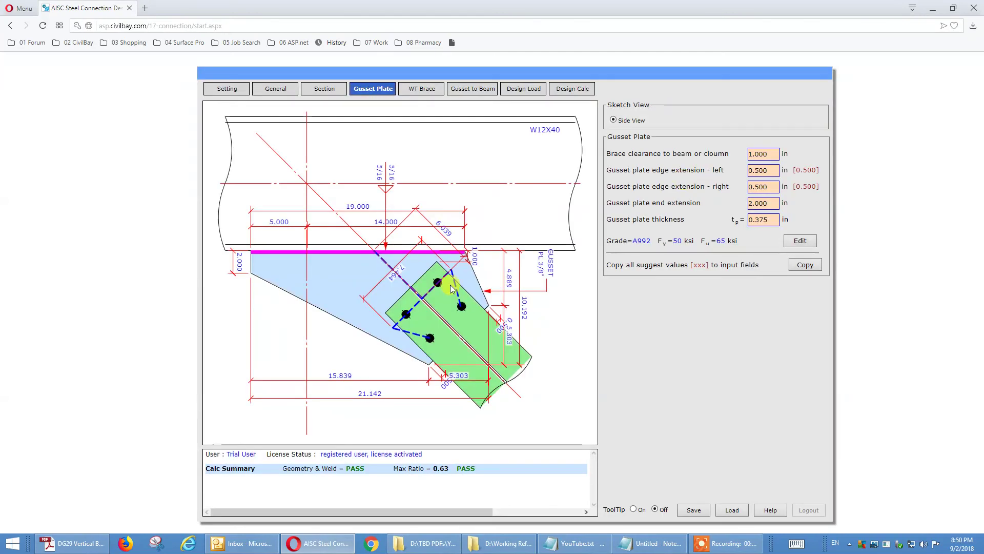
left_click(762, 154)
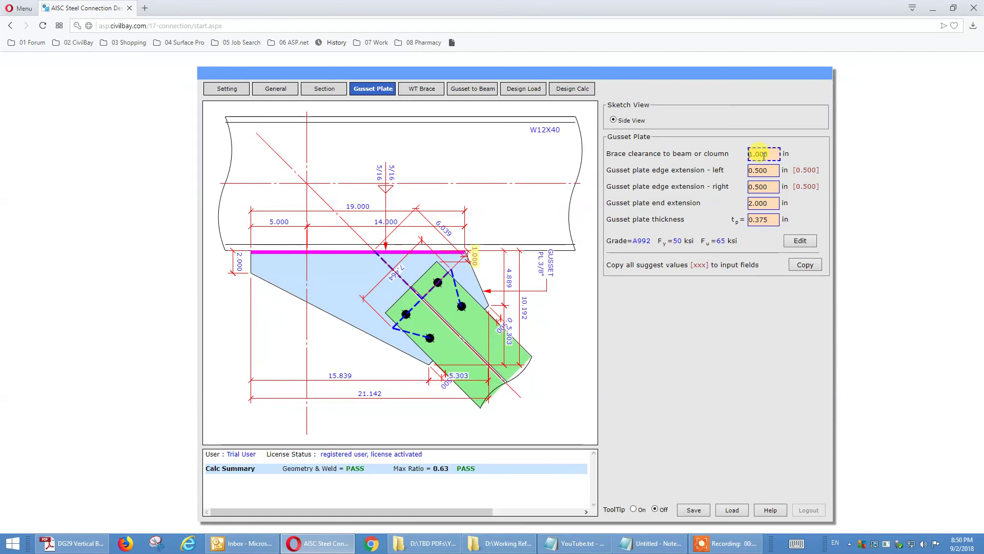
left_click(764, 170)
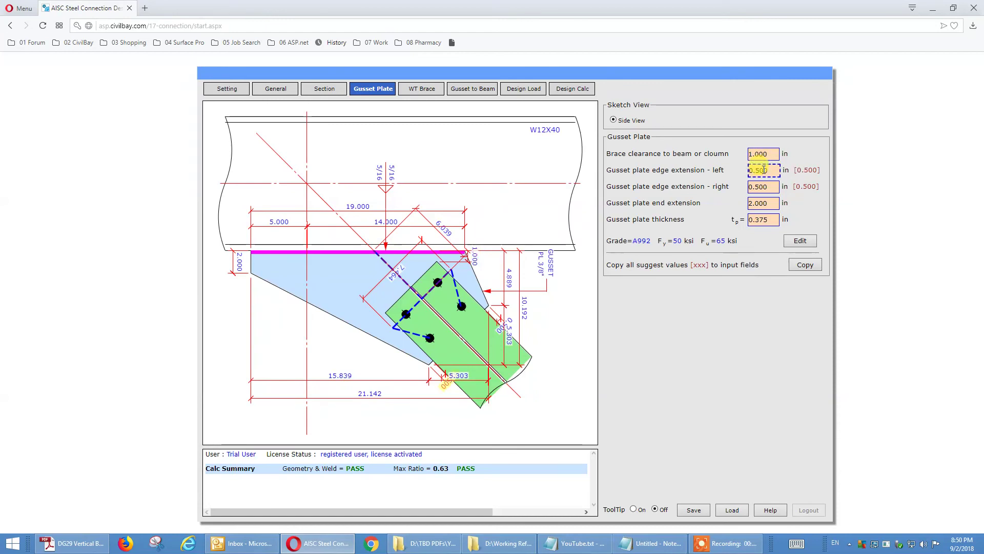
key("Tab")
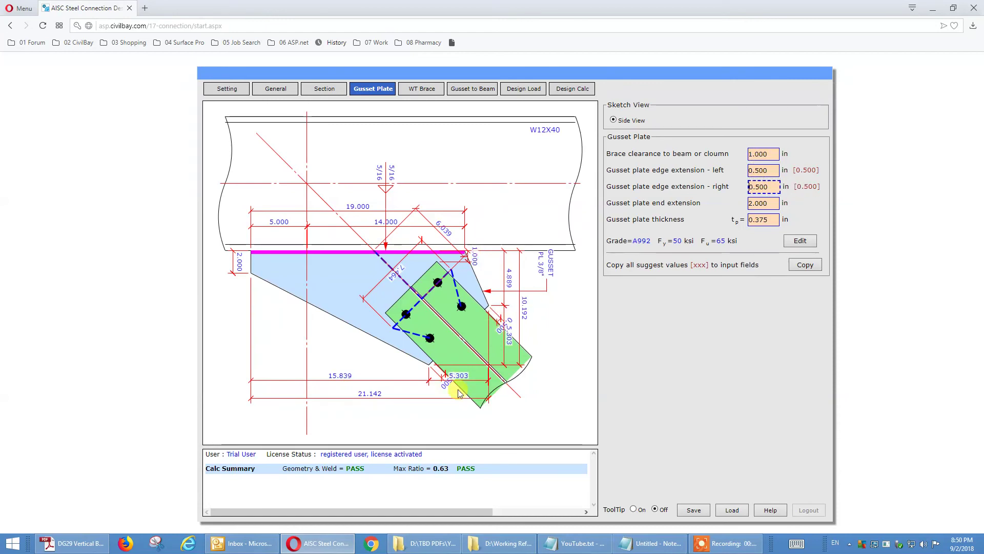
left_click(772, 187)
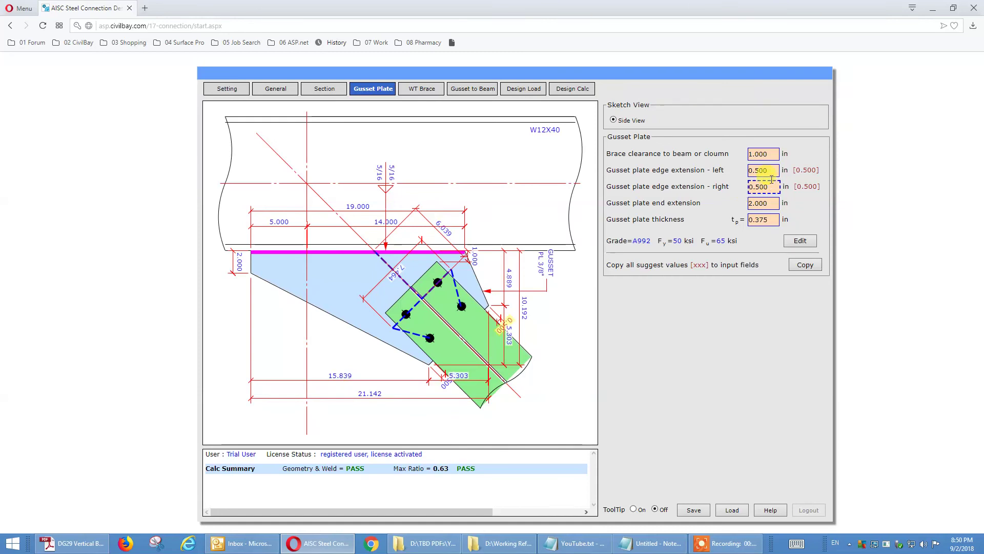
left_click(771, 171)
left_click(770, 187)
left_click(765, 202)
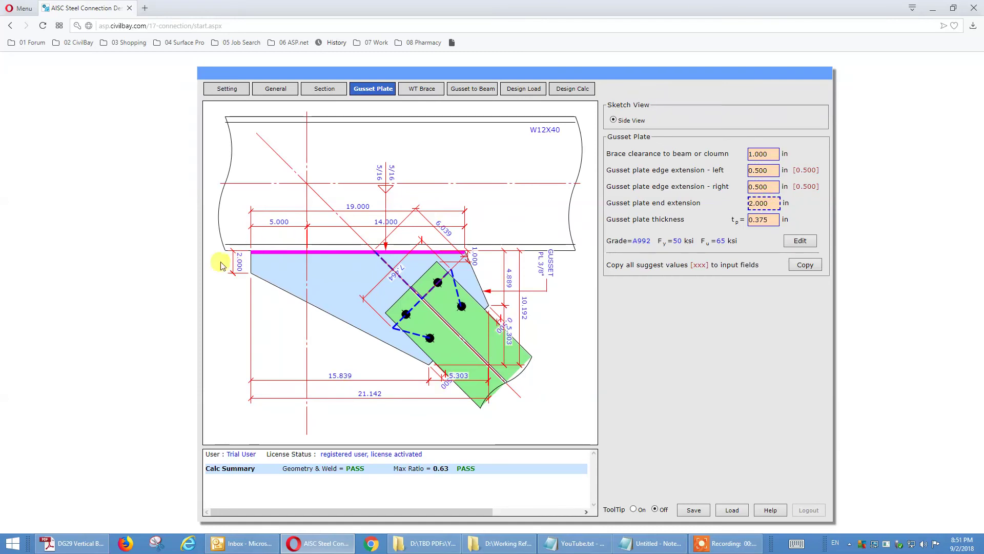
left_click(764, 221)
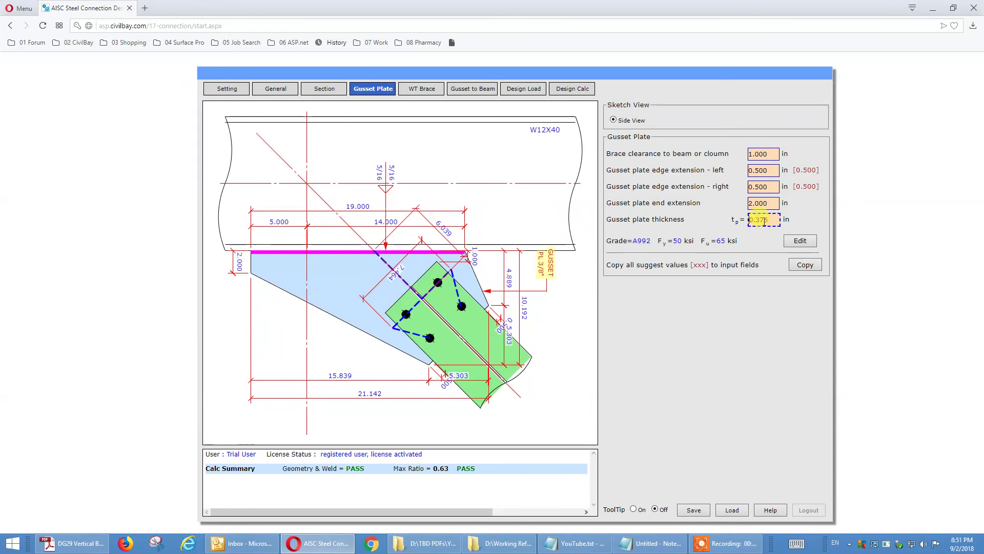
left_click(426, 98)
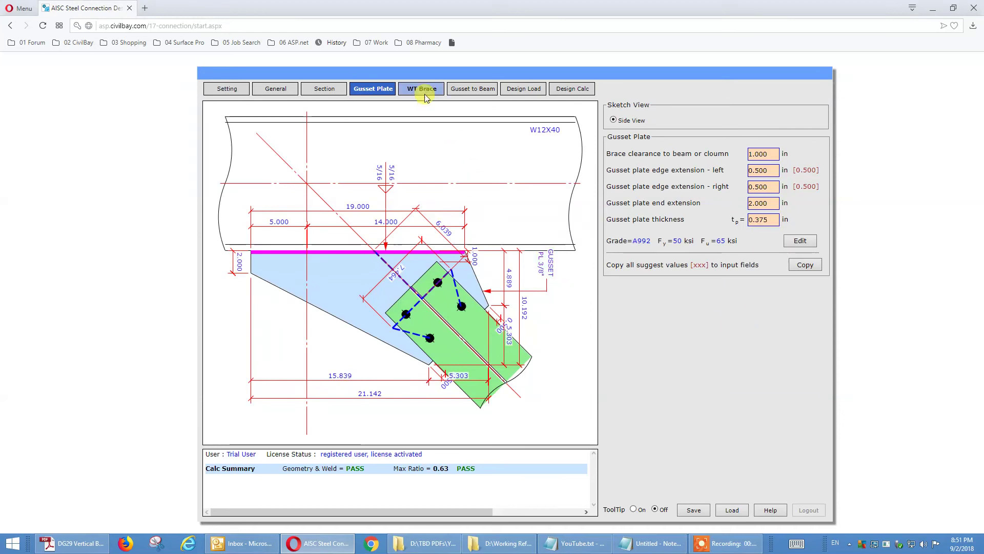
Review the WT4X12 brace bolt gage, spacing, and edge distances on brace and gusset.
left_click(424, 93)
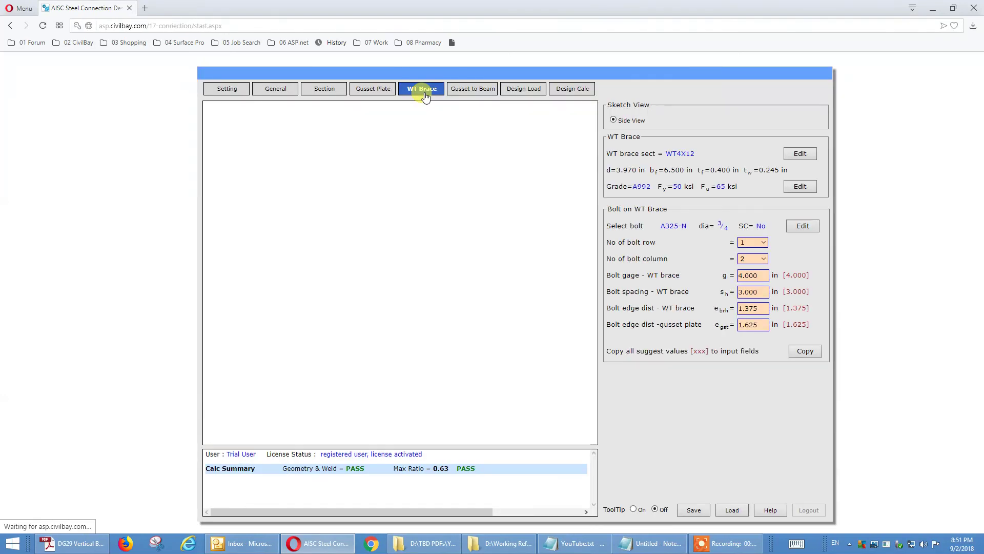
left_click(762, 281)
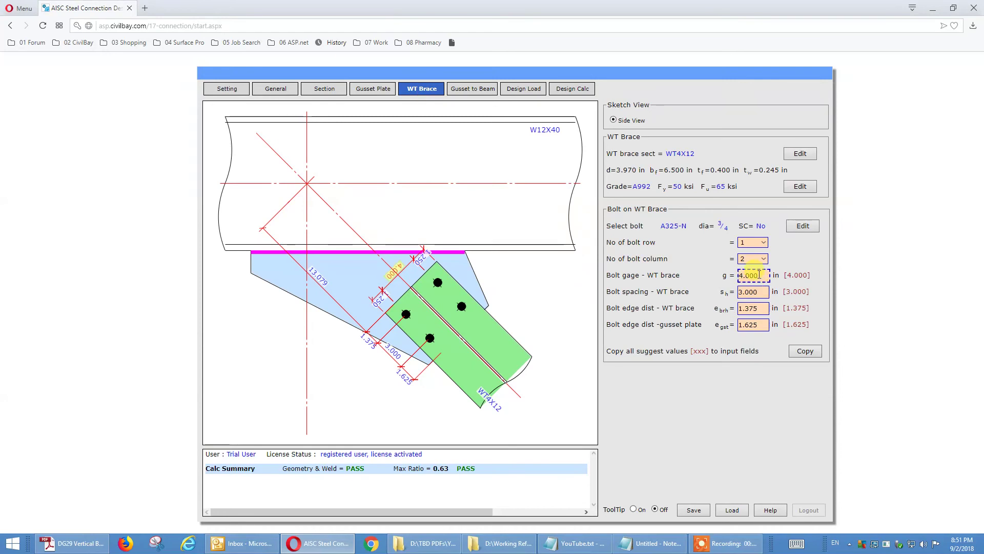
left_click(759, 292)
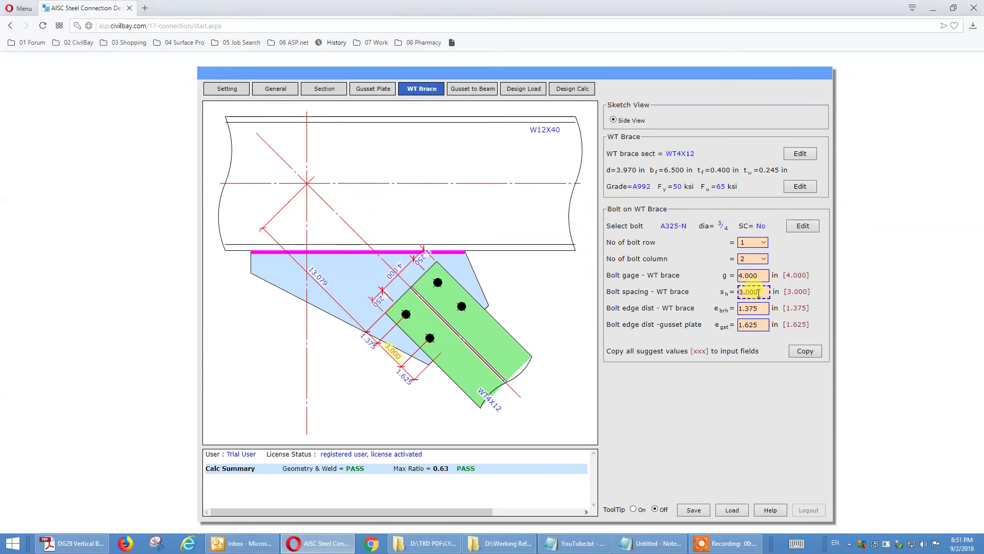
left_click(758, 309)
left_click(758, 323)
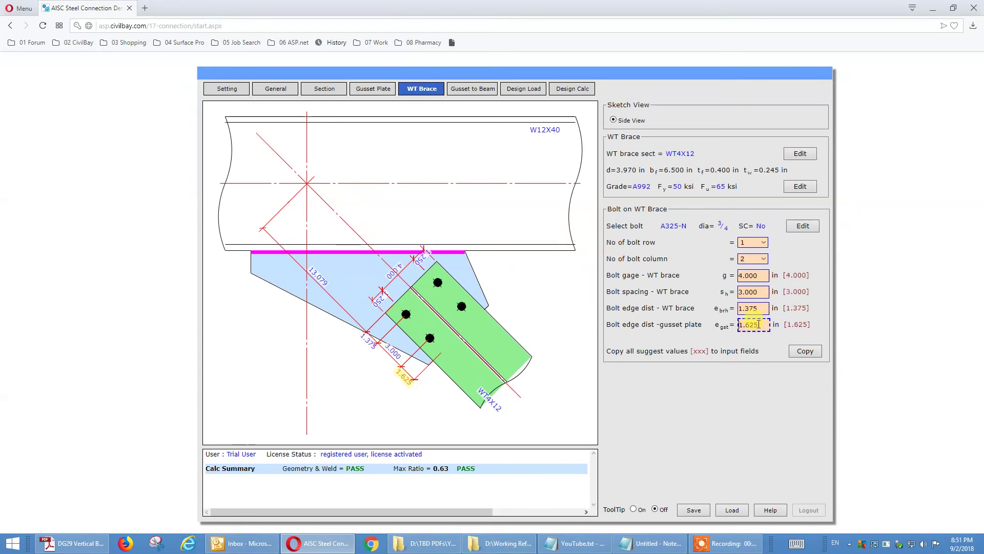
Check the gusset-to-beam welds: 5/16 fillet with 14.000 and 5.000 in lengths.
left_click(480, 94)
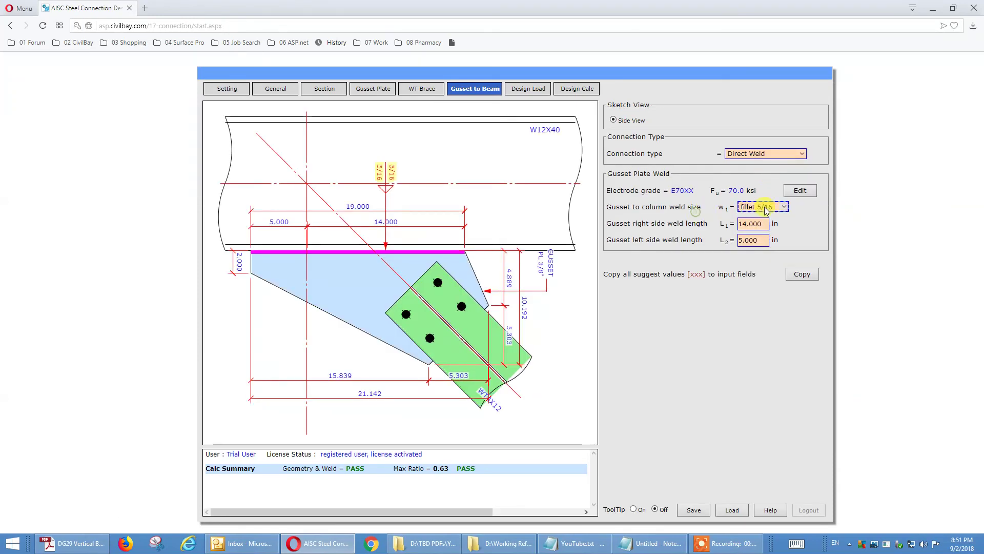
left_click(759, 224)
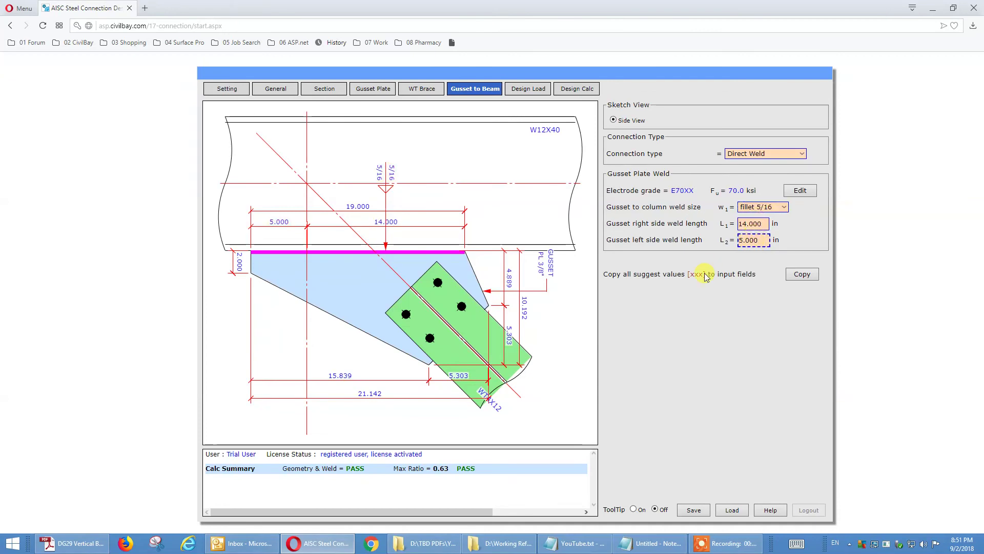
left_click(532, 90)
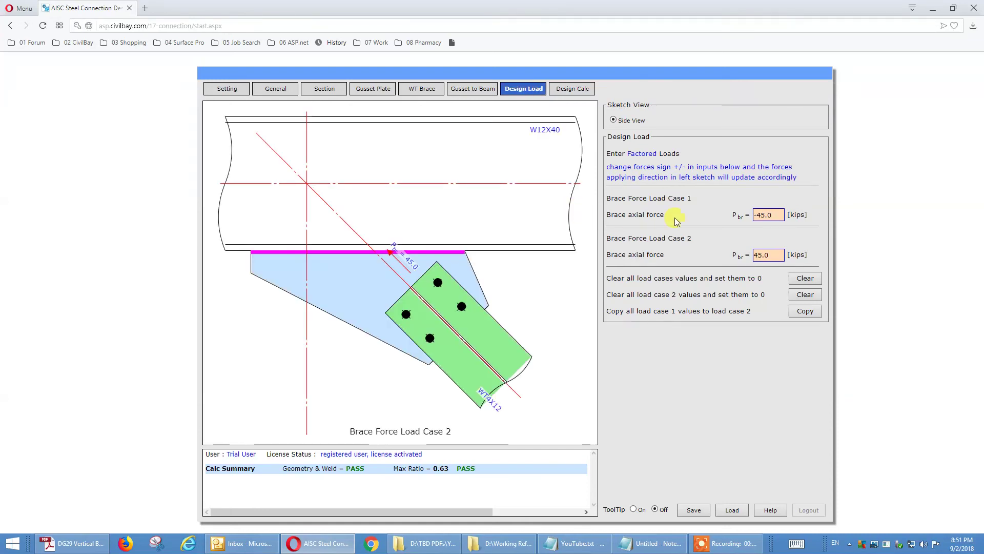
Confirm brace axial force -45.0 kips for Load Case 1 and 45.0 kips for Load Case 2.
left_click(769, 216)
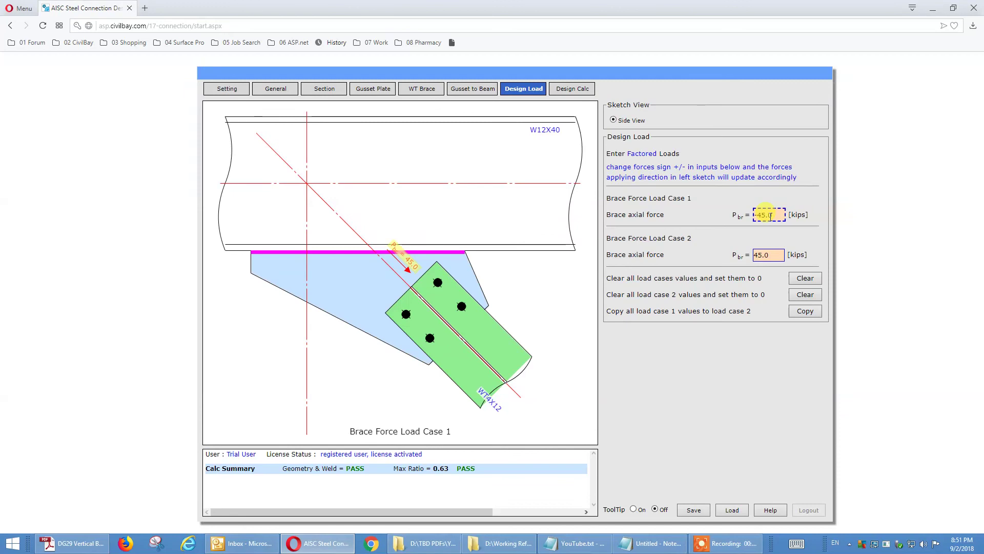
left_click(769, 256)
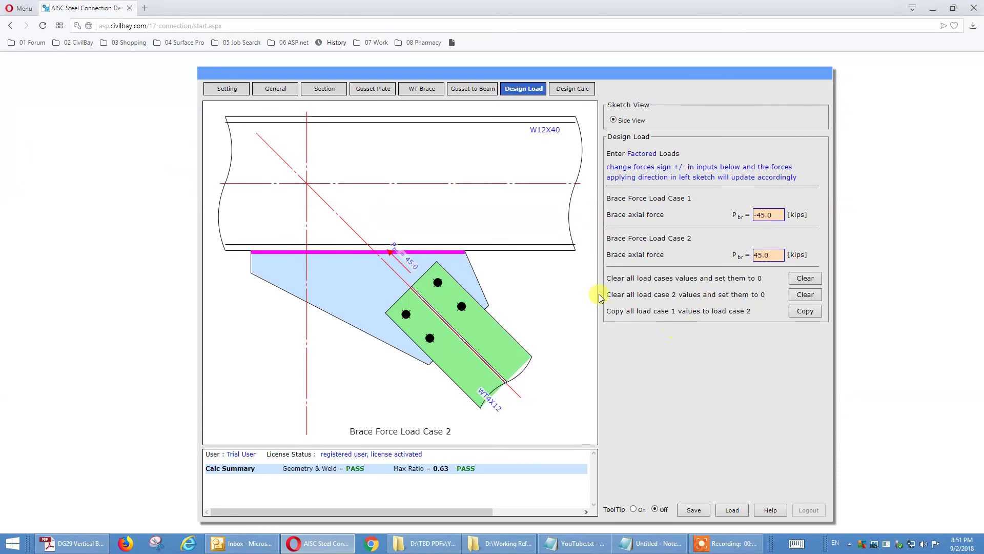
Run the Design Calc, expand all results (max ratio 0.63, all PASS), and open the printable report.
left_click(575, 90)
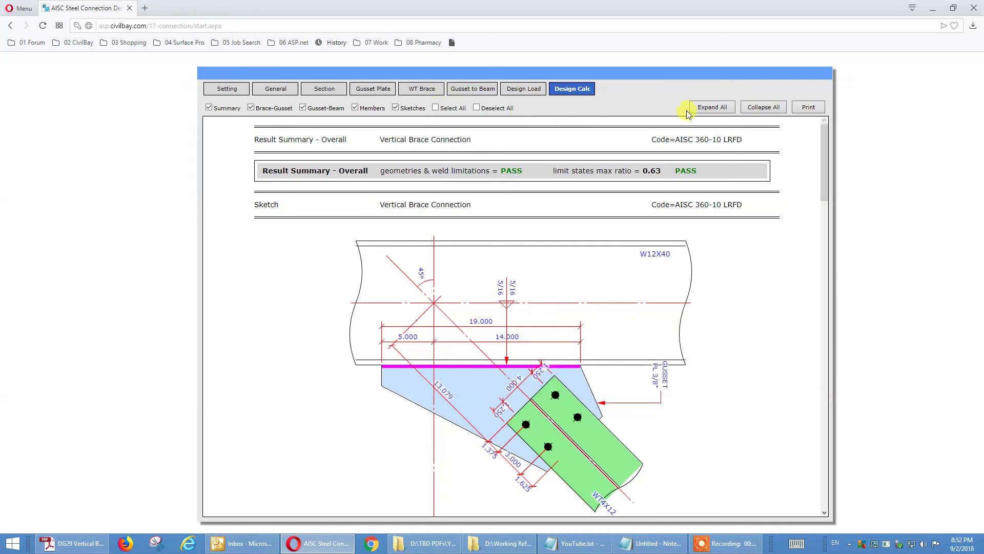
left_click(706, 107)
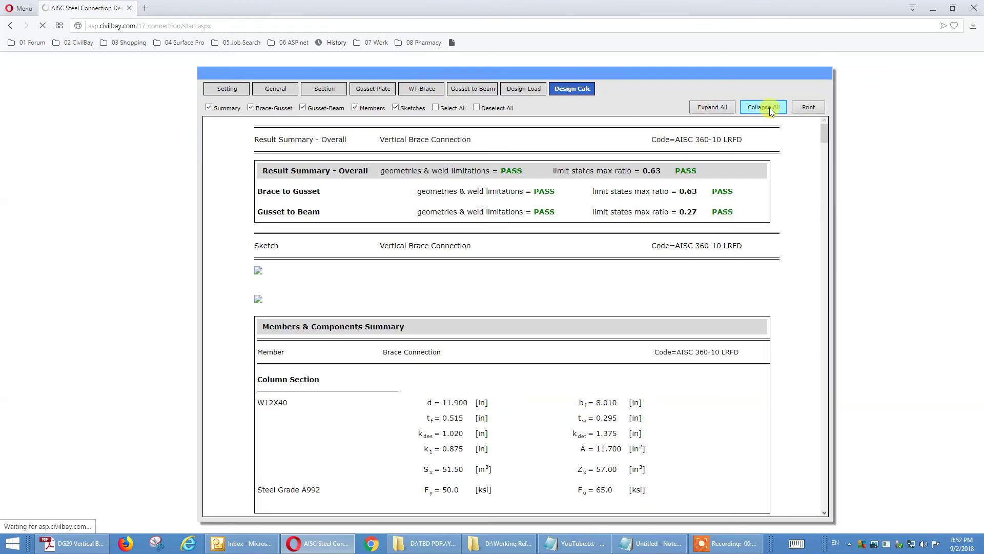
left_click(815, 107)
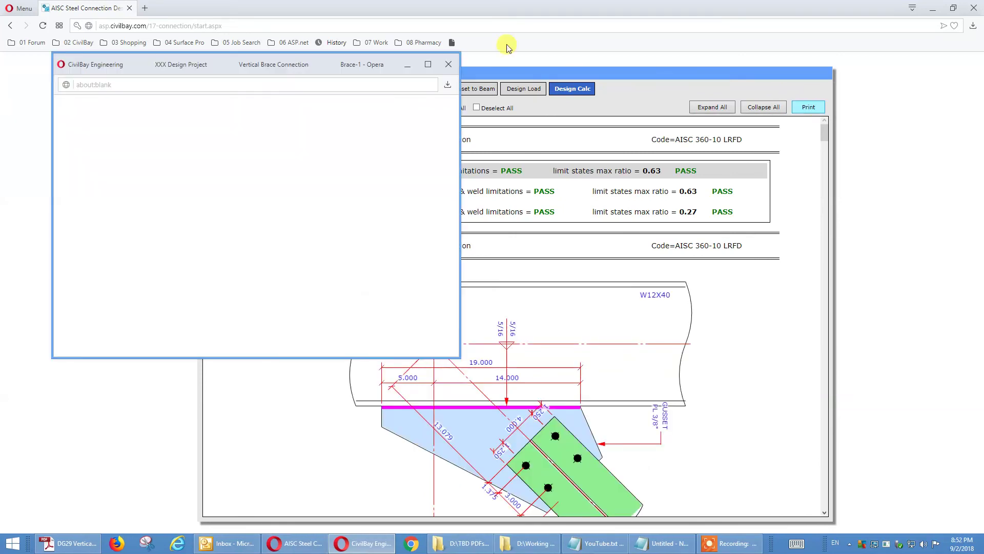
Maximize the report window and review it from the 0.63 PASS summary to Column Web Local Crippling.
left_click(428, 64)
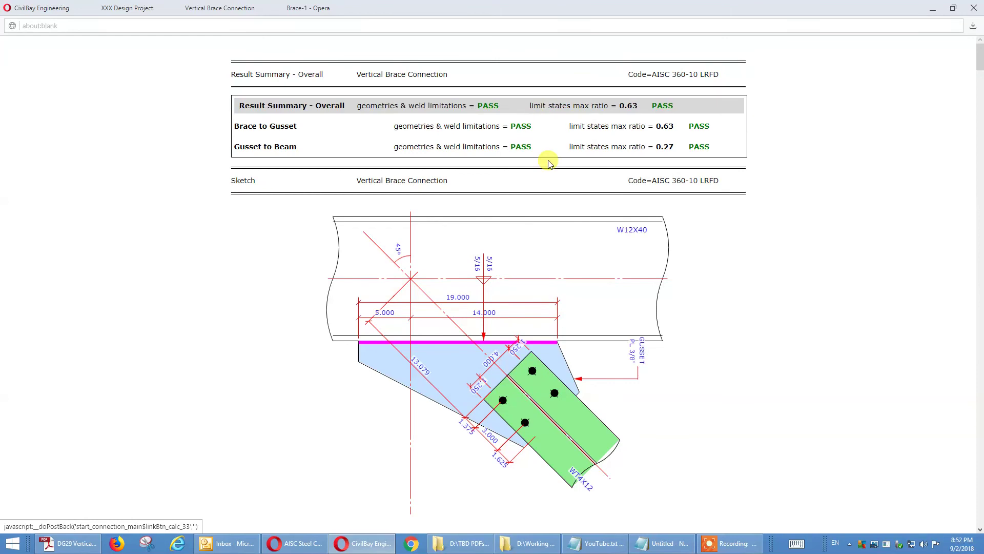
scroll(512, 149, "down", 3)
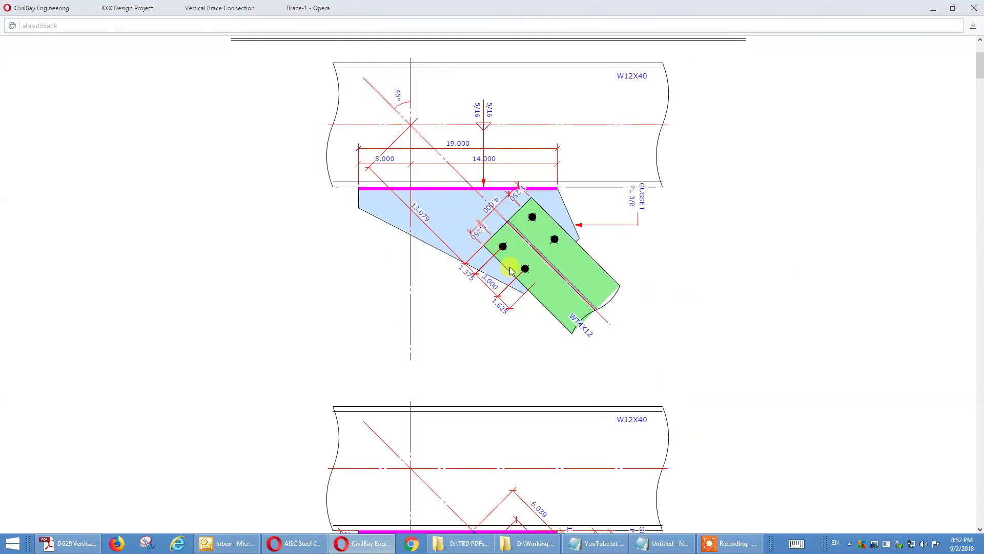
scroll(512, 261, "down", 4)
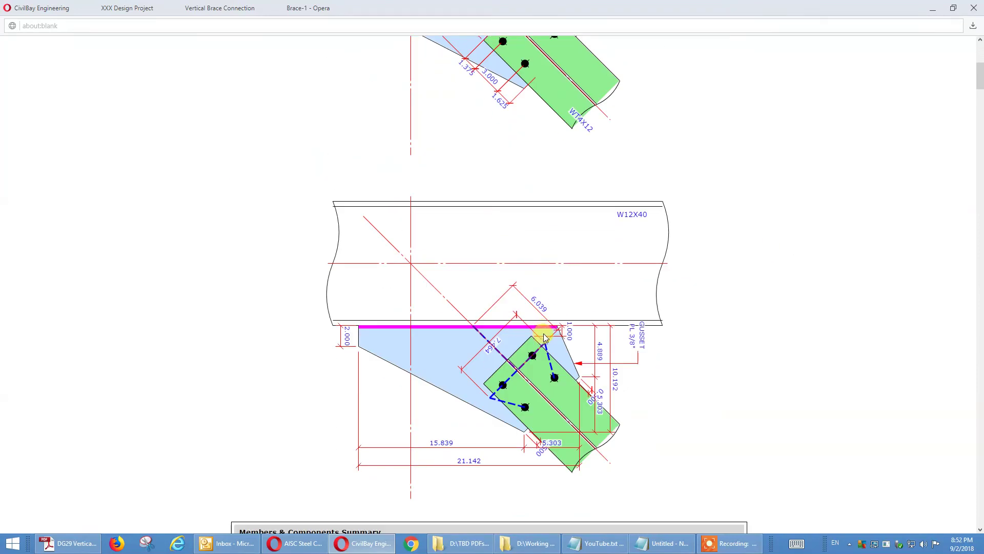
scroll(545, 331, "down", 4)
scroll(544, 335, "down", 4)
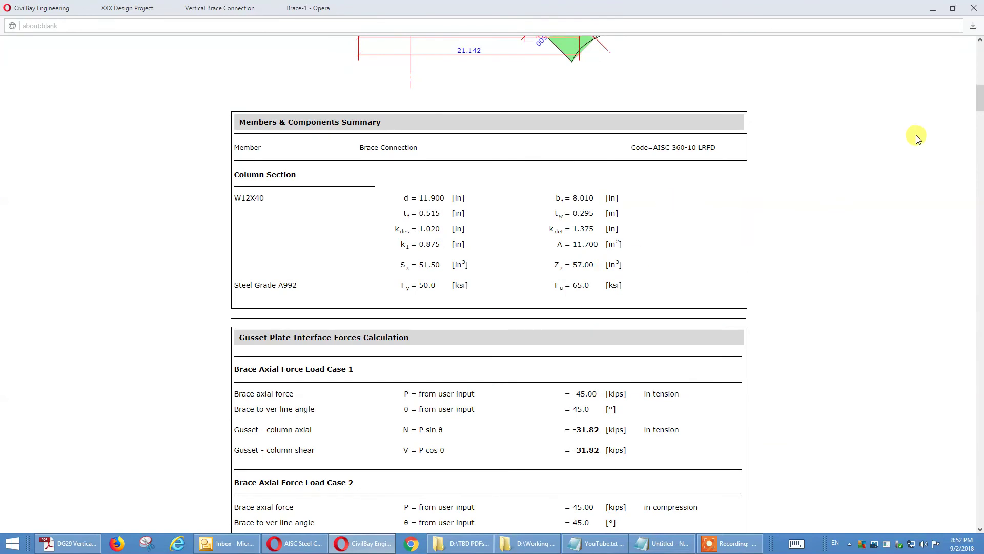
mouse_move(980, 100)
left_mouse_down()
mouse_move(979, 492)
mouse_move(980, 51)
left_mouse_up()
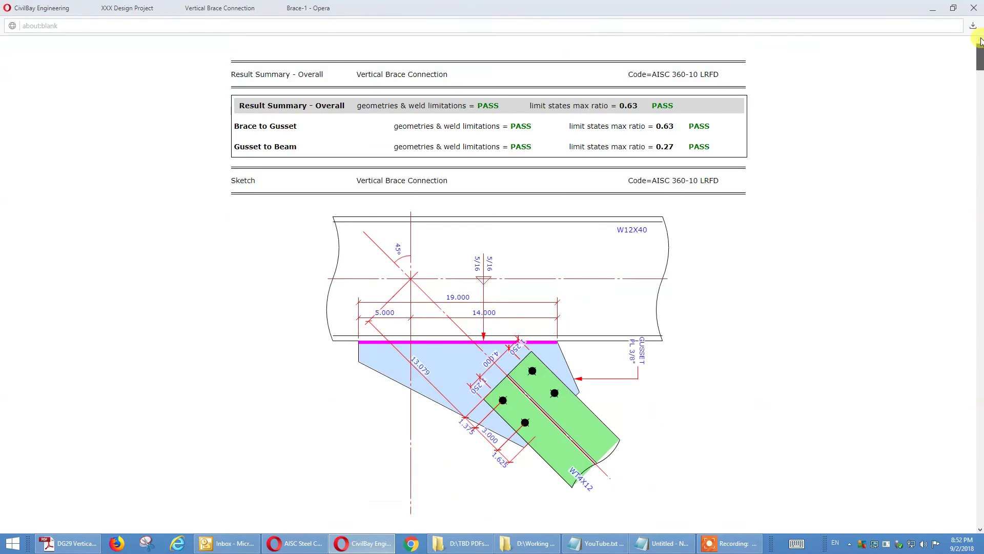